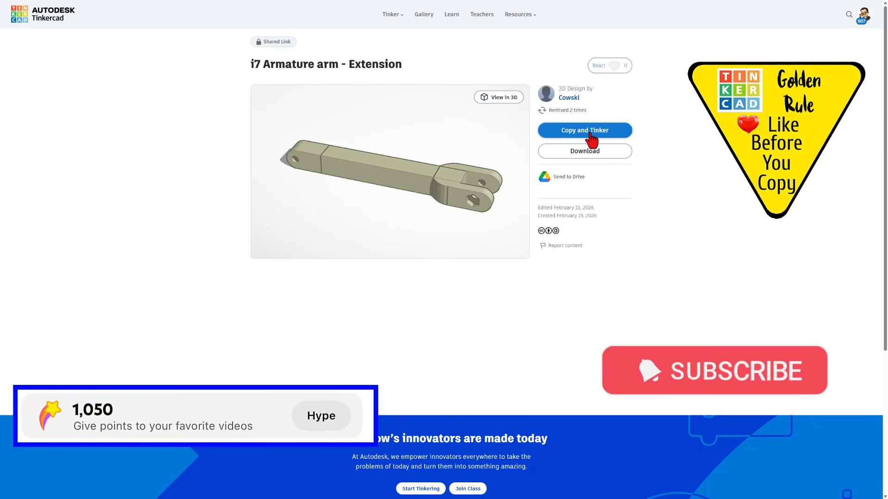
Like the shared i7 Armature arm - Extension design and make an editable copy of it.
{"action": "left_click", "coordinate": [618, 66]}
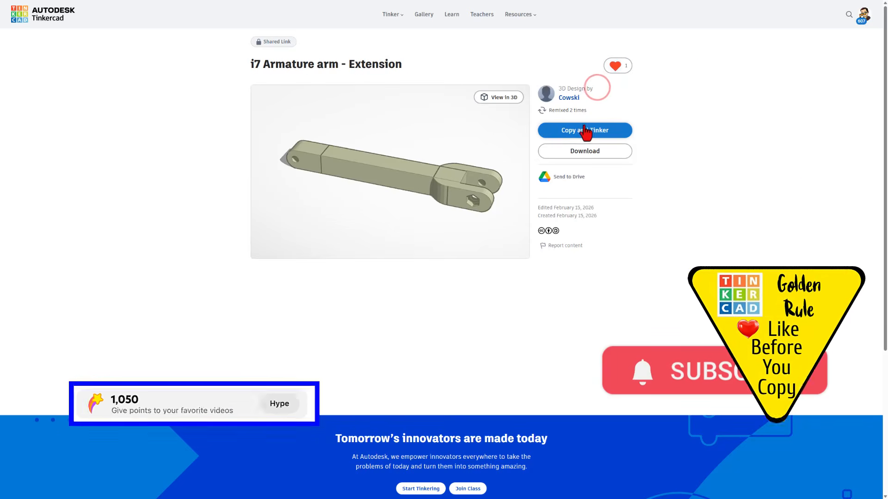
{"action": "left_click", "coordinate": [584, 131]}
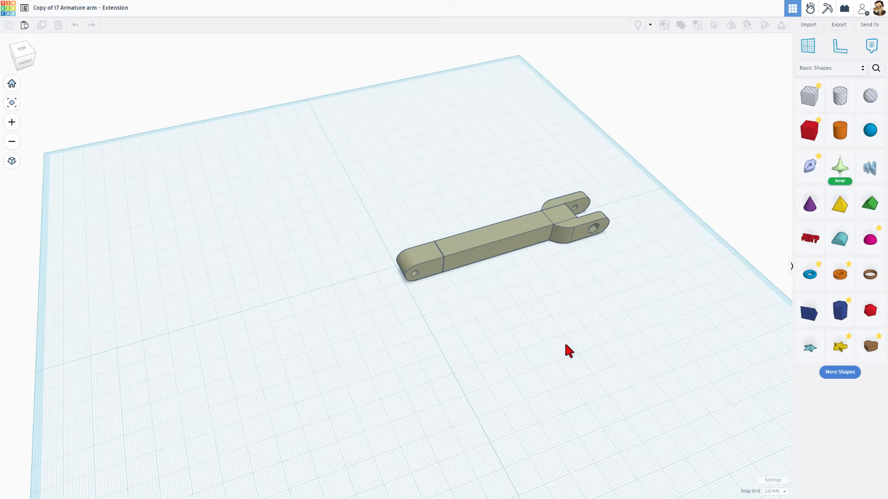
{"action": "right_click_drag", "start_coordinate": [565, 344], "coordinate": [550, 238]}
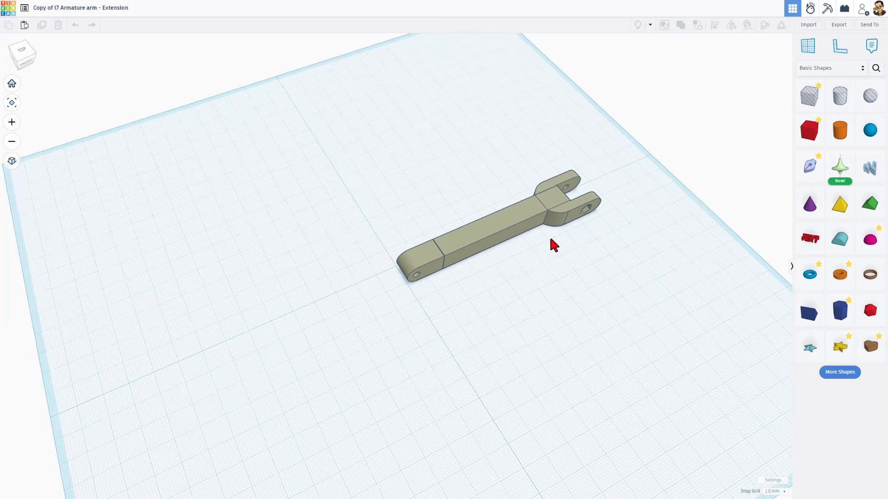
Place the ruler on the workplane about 10 mm before the arm's rounded end.
{"action": "scroll", "coordinate": [553, 216], "scroll_direction": "up", "scroll_amount": 3}
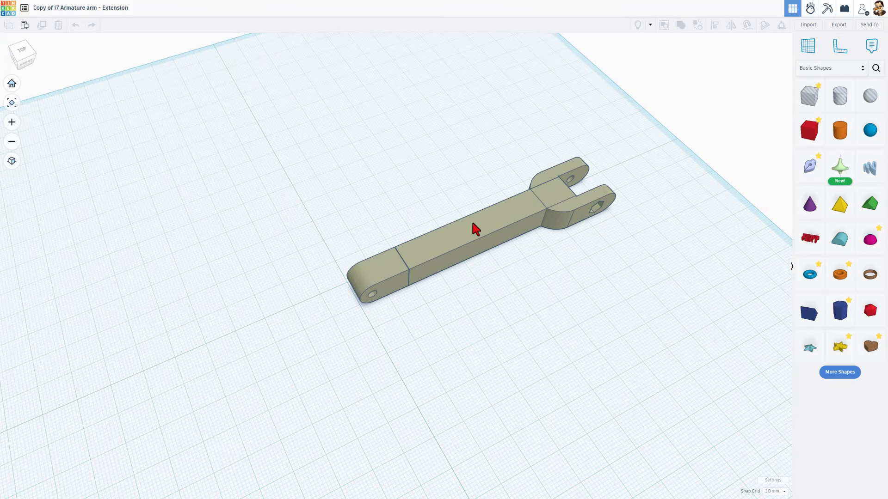
{"action": "right_click_drag", "start_coordinate": [474, 226], "coordinate": [454, 238]}
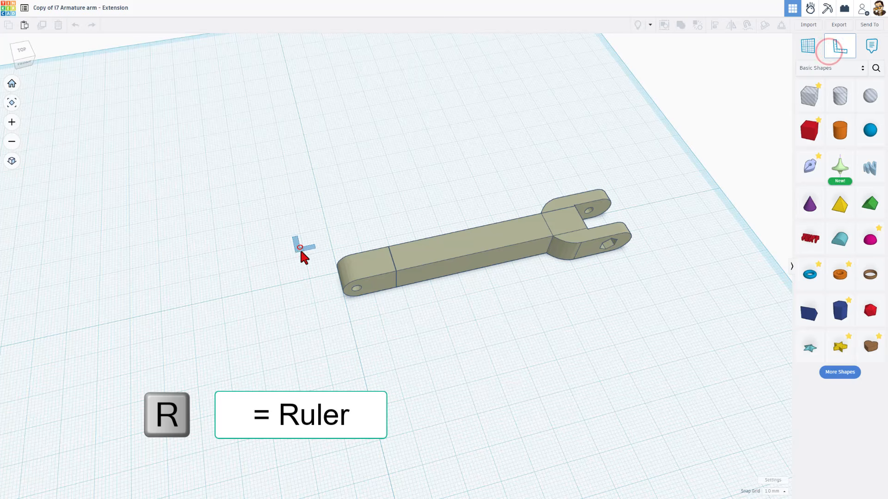
{"action": "scroll", "coordinate": [306, 276], "scroll_direction": "up", "scroll_amount": 10}
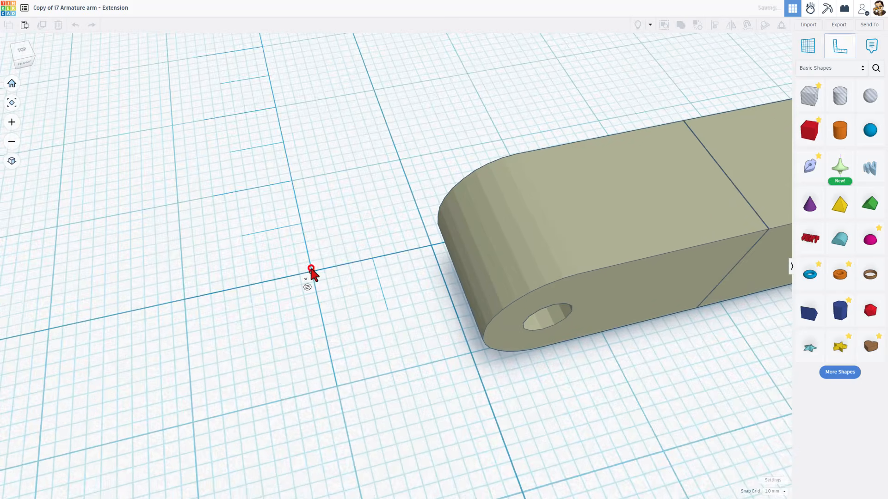
{"action": "left_click", "coordinate": [311, 269]}
Select the armature arm and set its ruler offset across the arm's width to 0.
{"action": "scroll", "coordinate": [311, 270], "scroll_direction": "down", "scroll_amount": 2}
{"action": "scroll", "coordinate": [309, 270], "scroll_direction": "down", "scroll_amount": 4}
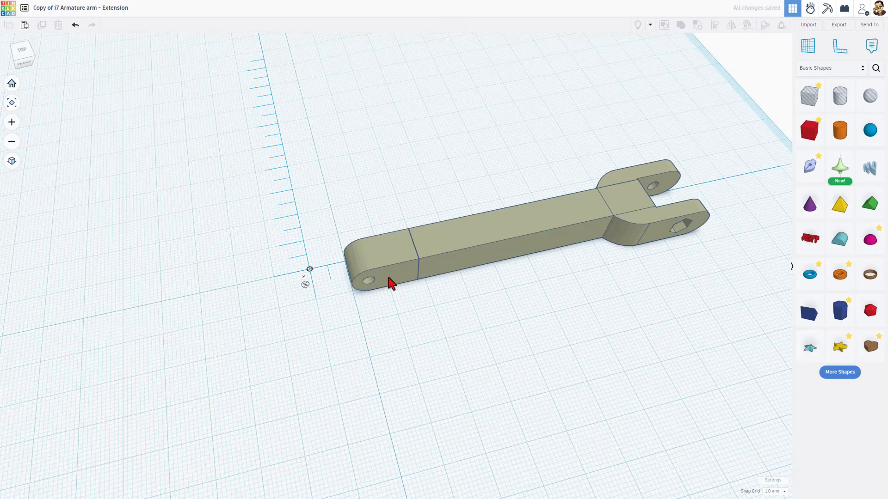
{"action": "left_click", "coordinate": [394, 245]}
{"action": "scroll", "coordinate": [398, 282], "scroll_direction": "down", "scroll_amount": 1}
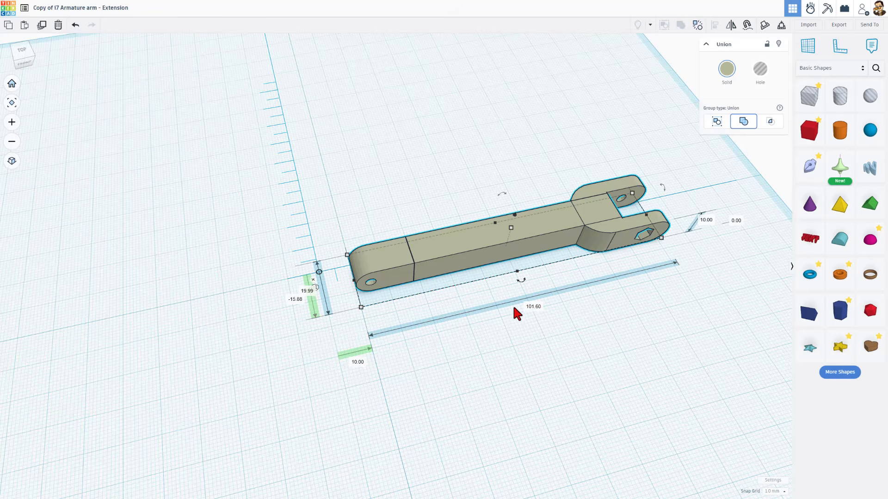
{"action": "left_click", "coordinate": [296, 299]}
{"action": "key", "text": "Return"}
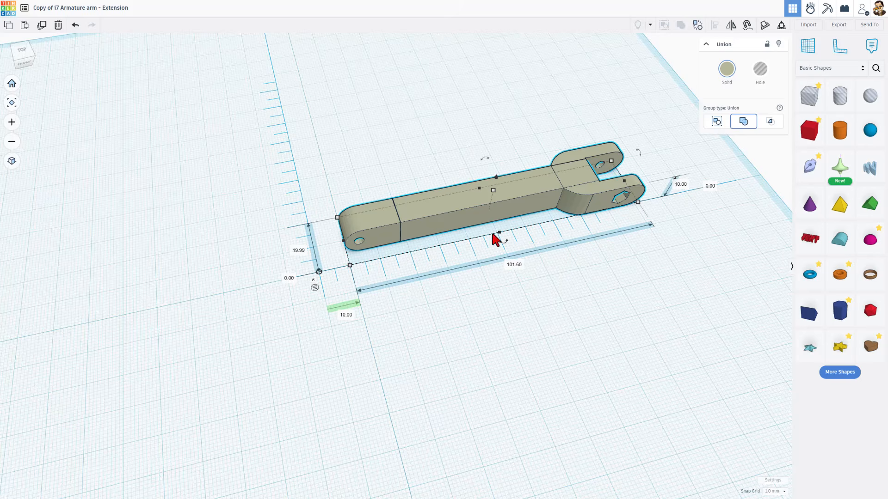
Switch the ruler to midpoint measuring and set the arm's widthwise and lengthwise offsets to 0 to centre it on the ruler origin.
{"action": "left_click", "coordinate": [313, 288]}
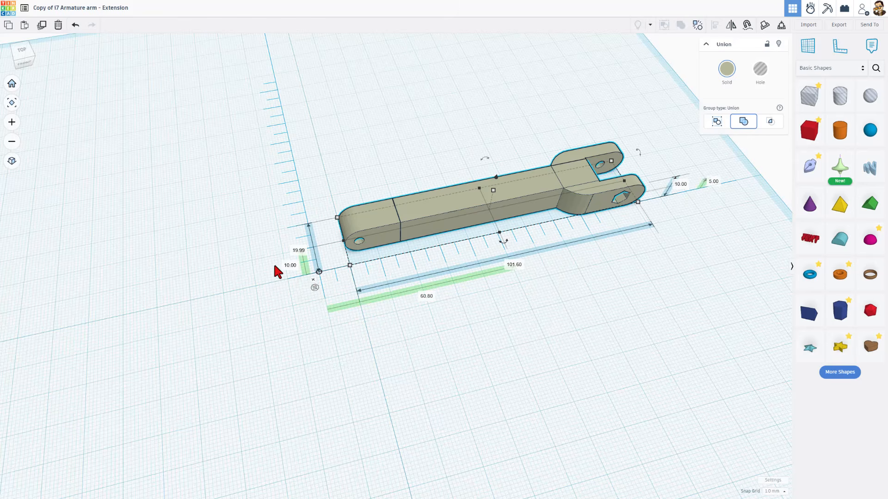
{"action": "left_click", "coordinate": [292, 266]}
{"action": "key", "text": "Return"}
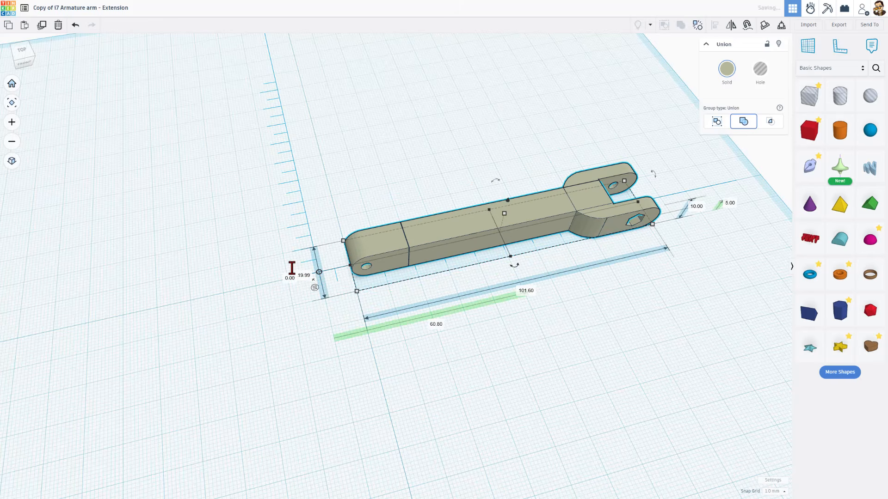
{"action": "right_click_drag", "start_coordinate": [180, 351], "coordinate": [332, 316]}
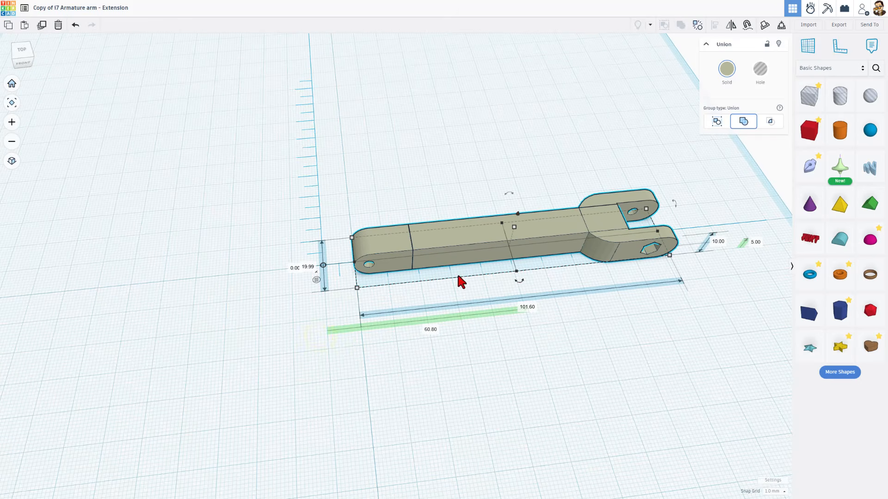
{"action": "left_click", "coordinate": [433, 331]}
{"action": "type", "text": "0"}
{"action": "key", "text": "Return"}
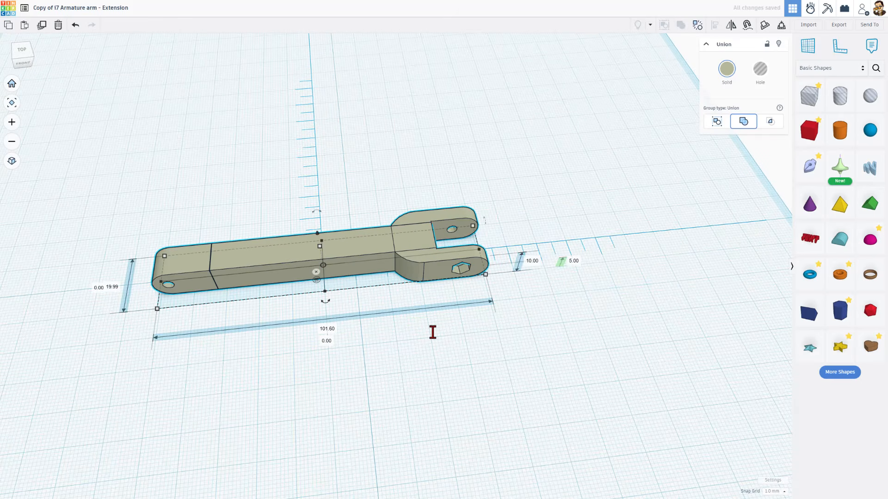
Cycle the ruler through its axis directions at its origin and return it to the starting orientation.
{"action": "scroll", "coordinate": [318, 276], "scroll_direction": "up", "scroll_amount": 8}
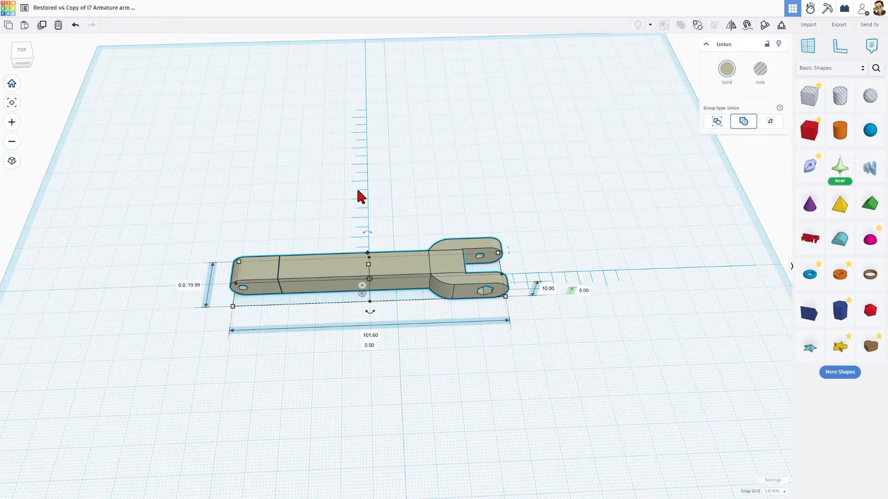
{"action": "left_click", "coordinate": [370, 281]}
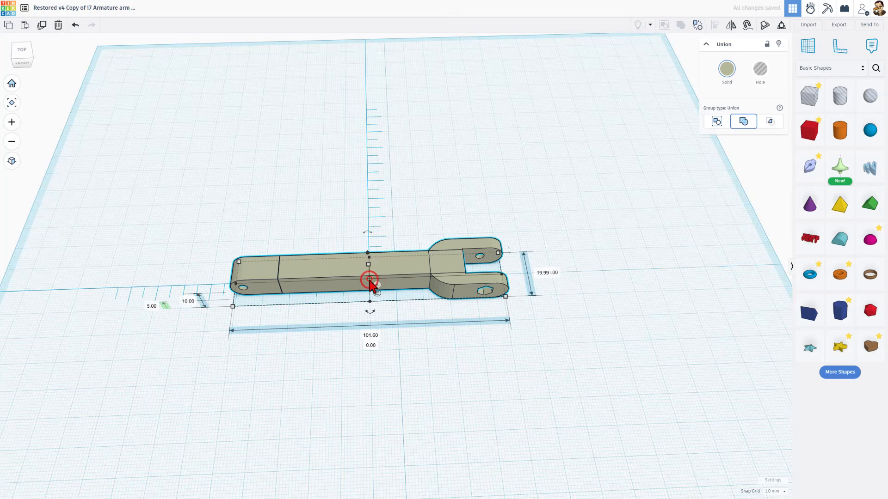
{"action": "left_click", "coordinate": [370, 281]}
{"action": "left_click", "coordinate": [370, 281]}
{"action": "left_click", "coordinate": [370, 281]}
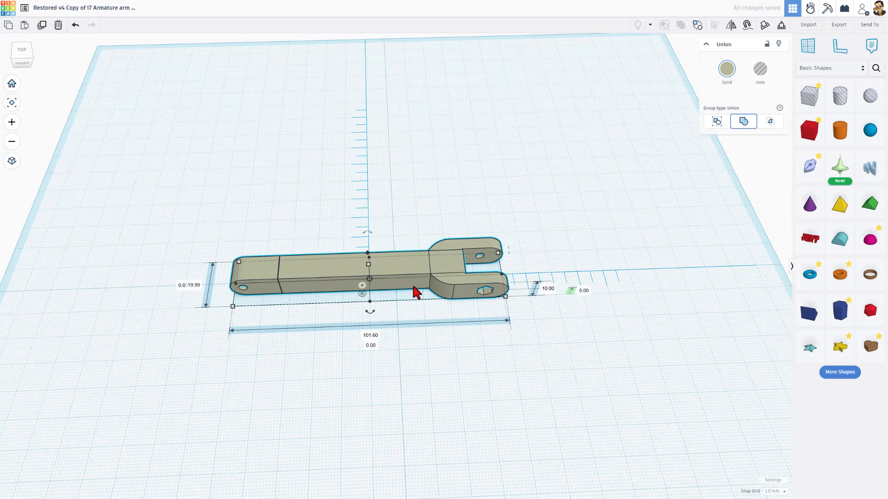
{"action": "right_click_drag", "start_coordinate": [435, 359], "coordinate": [445, 323]}
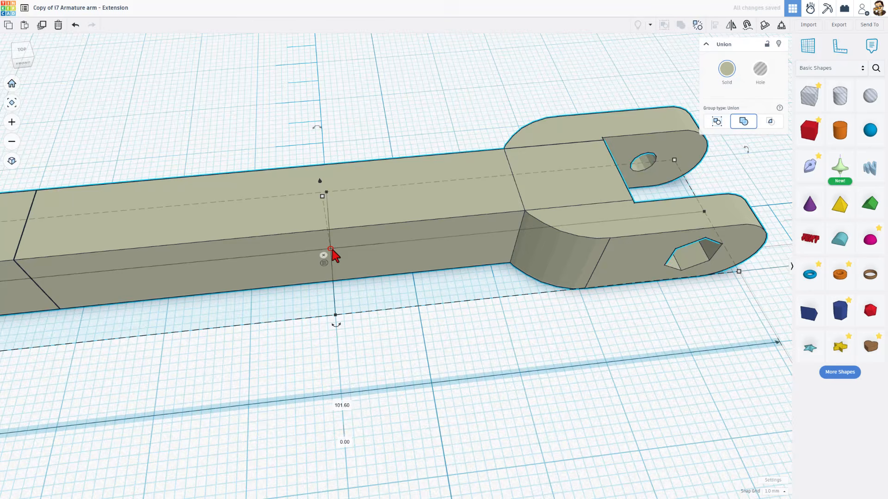
{"action": "scroll", "coordinate": [331, 250], "scroll_direction": "down", "scroll_amount": 4}
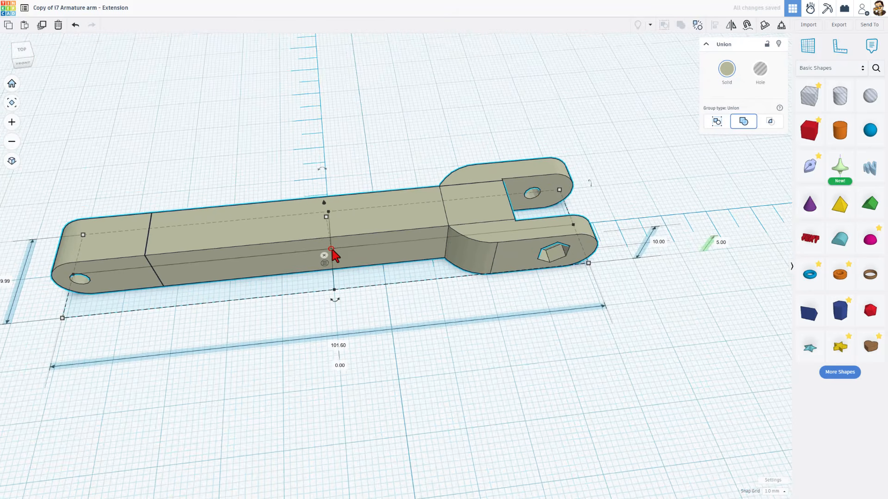
Switch the ruler back to endpoint measuring and check the arm's dimensions from several sides.
{"action": "right_click_drag", "start_coordinate": [461, 376], "coordinate": [440, 373]}
{"action": "left_click", "coordinate": [326, 259]}
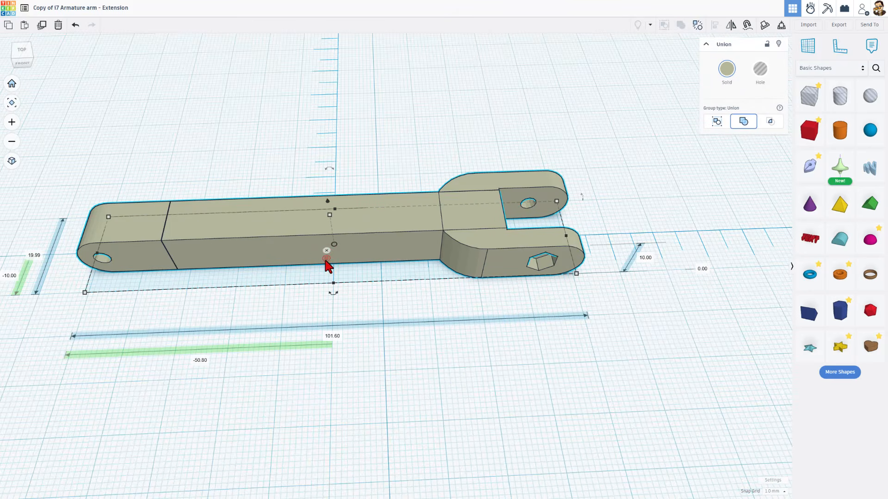
{"action": "scroll", "coordinate": [351, 269], "scroll_direction": "down", "scroll_amount": 2}
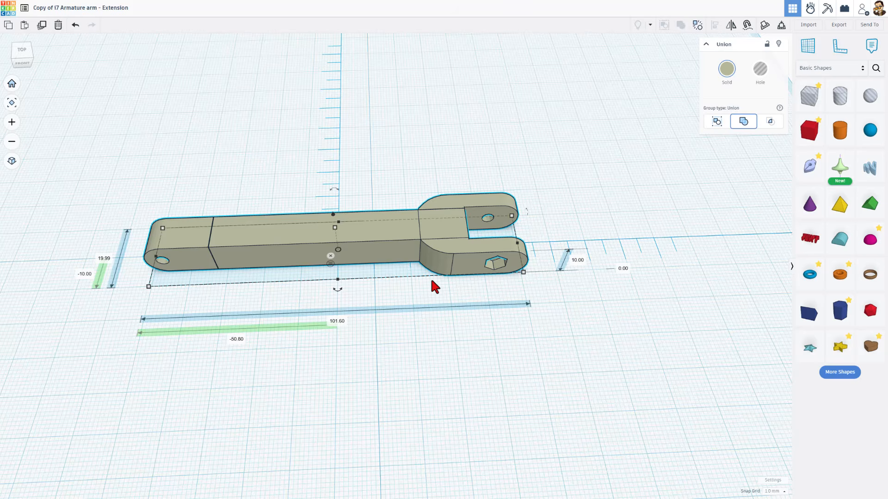
{"action": "right_click_drag", "start_coordinate": [420, 284], "coordinate": [372, 277]}
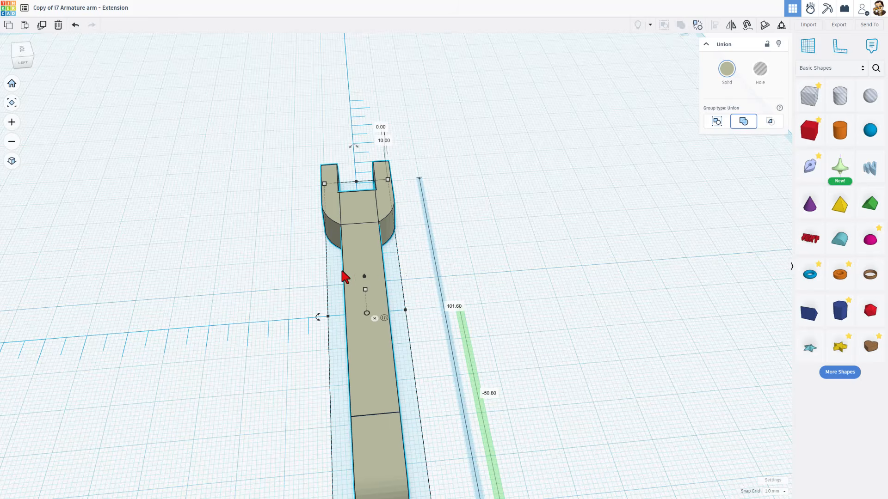
{"action": "right_click_drag", "start_coordinate": [477, 273], "coordinate": [274, 307]}
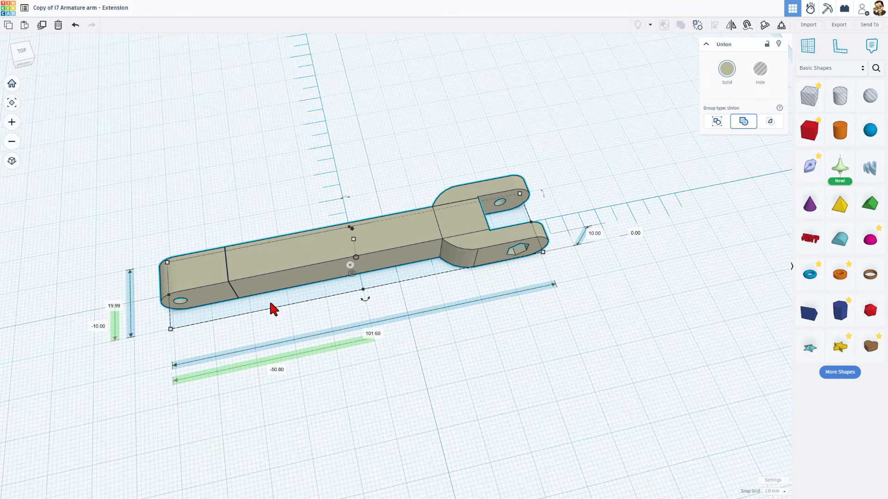
Deselect the arm and remove the ruler from the workplane.
{"action": "left_click", "coordinate": [319, 290]}
{"action": "right_click_drag", "start_coordinate": [318, 290], "coordinate": [377, 273]}
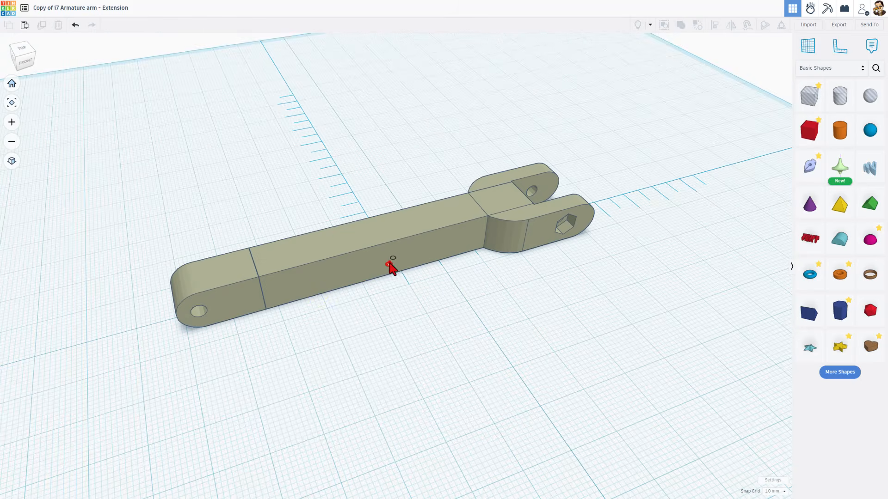
{"action": "left_click", "coordinate": [390, 262]}
{"action": "right_click_drag", "start_coordinate": [479, 277], "coordinate": [453, 280]}
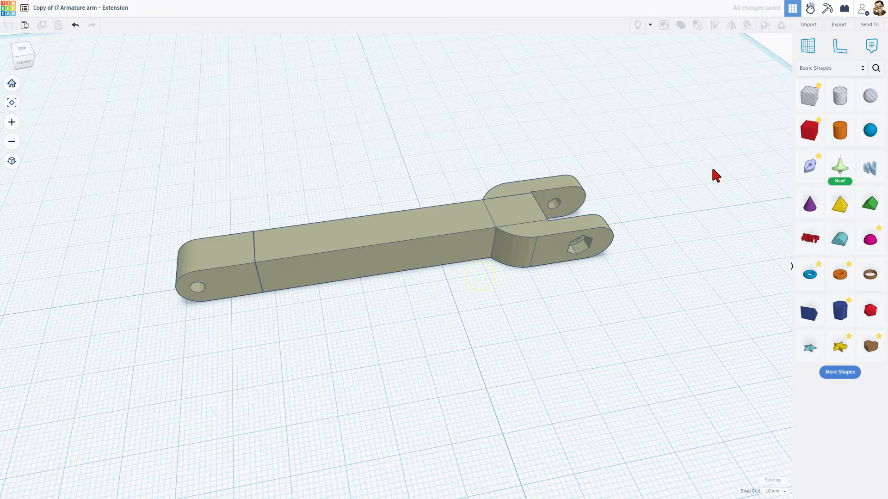
Place a Sketch shape on the workplane in front of the arm to start a new sketch.
{"action": "mouse_move", "coordinate": [808, 169]}
{"action": "left_mouse_down"}
{"action": "mouse_move", "coordinate": [451, 356]}
{"action": "mouse_move", "coordinate": [484, 331]}
{"action": "mouse_move", "coordinate": [463, 321]}
{"action": "mouse_move", "coordinate": [459, 299]}
{"action": "mouse_move", "coordinate": [447, 303]}
{"action": "left_mouse_up"}
{"action": "scroll", "coordinate": [467, 323], "scroll_direction": "up", "scroll_amount": 2}
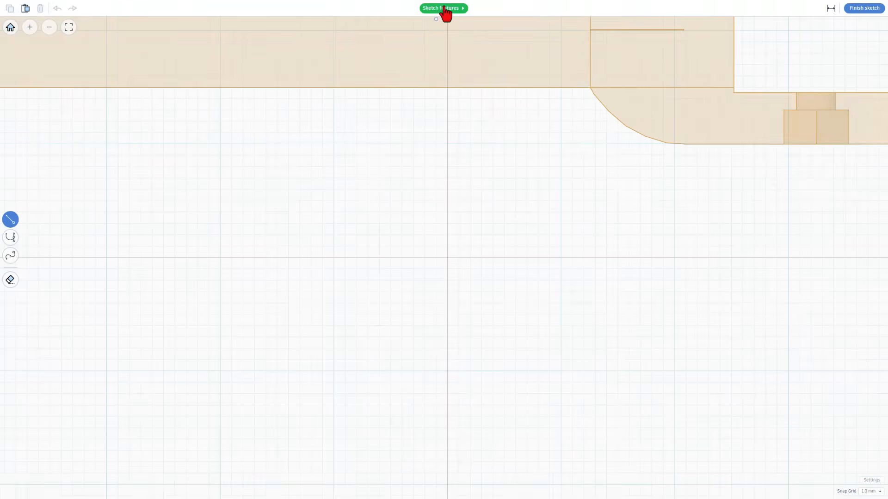
Look through the sketch features help, including the Smooth Curve, Pen Tool, Path Strokes and Edit Tool pages, and close it.
{"action": "left_click", "coordinate": [444, 8]}
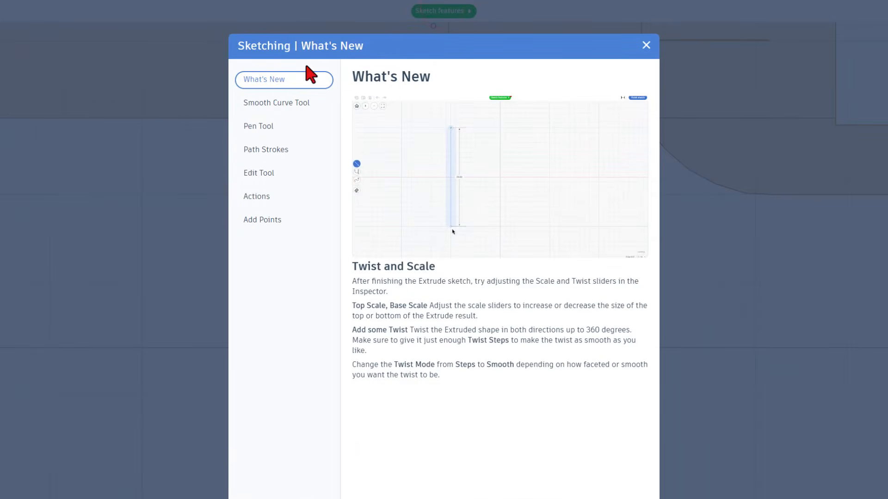
{"action": "left_click", "coordinate": [246, 103]}
{"action": "left_click", "coordinate": [248, 123]}
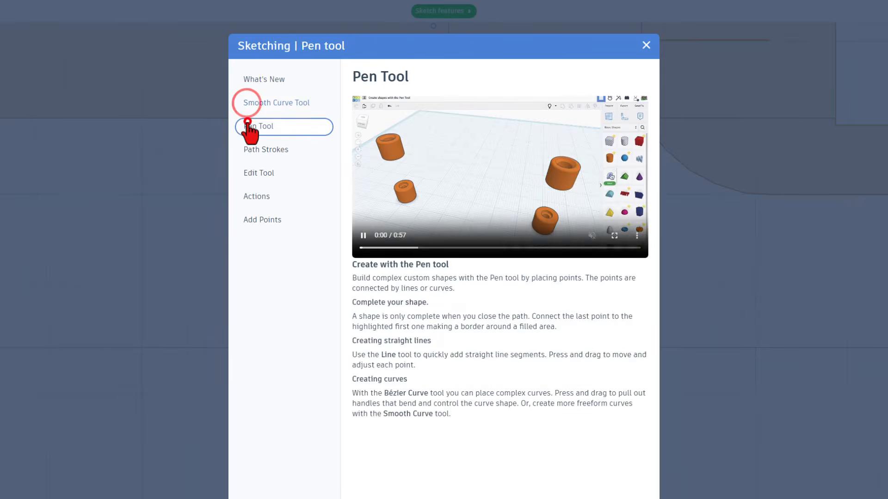
{"action": "left_click", "coordinate": [252, 149]}
{"action": "left_click", "coordinate": [256, 173]}
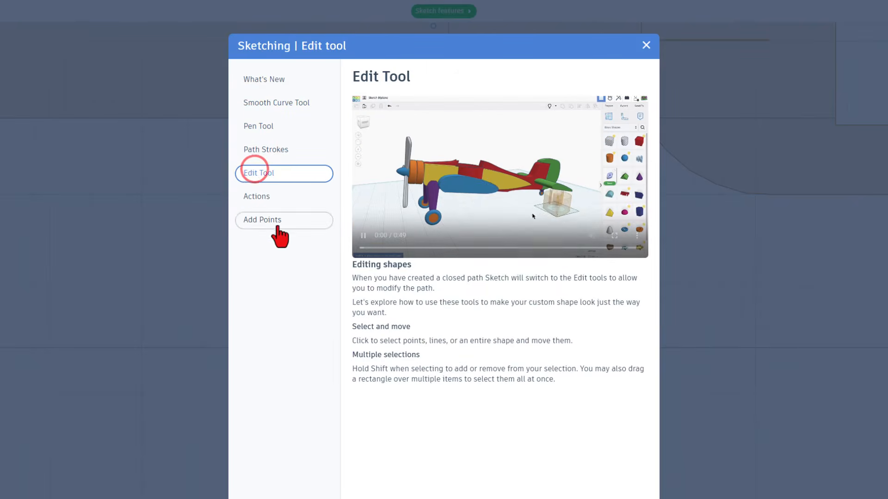
{"action": "left_click", "coordinate": [646, 46]}
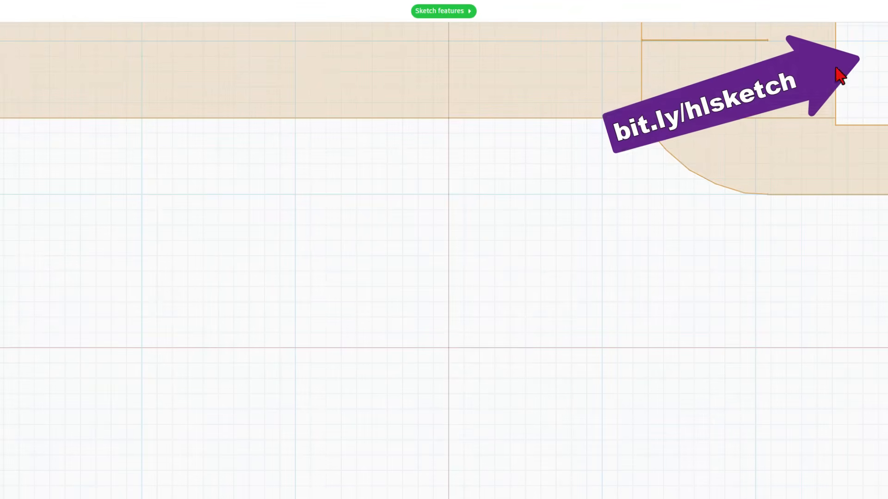
Sketch a closed 6 by 10 mm rectangle across the width of the arm's shaft, with one long side on the vertical axis.
{"action": "scroll", "coordinate": [541, 158], "scroll_direction": "down", "scroll_amount": 2}
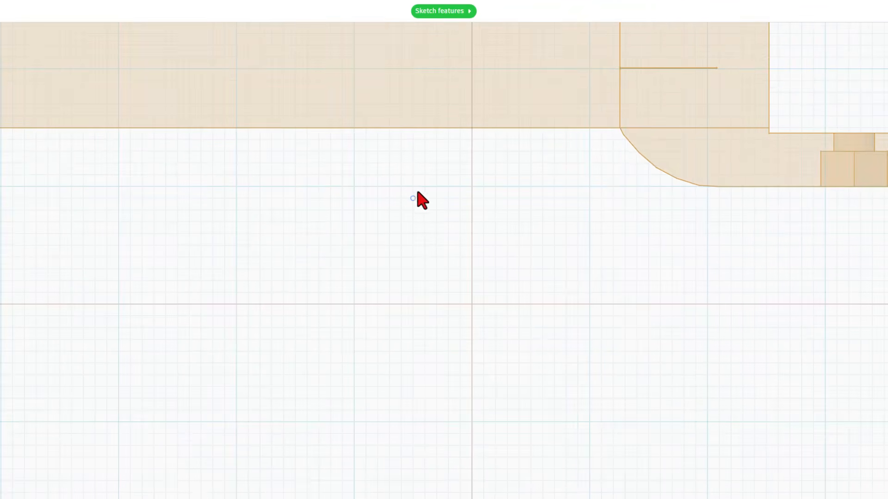
{"action": "middle_click_drag", "start_coordinate": [415, 174], "coordinate": [439, 273]}
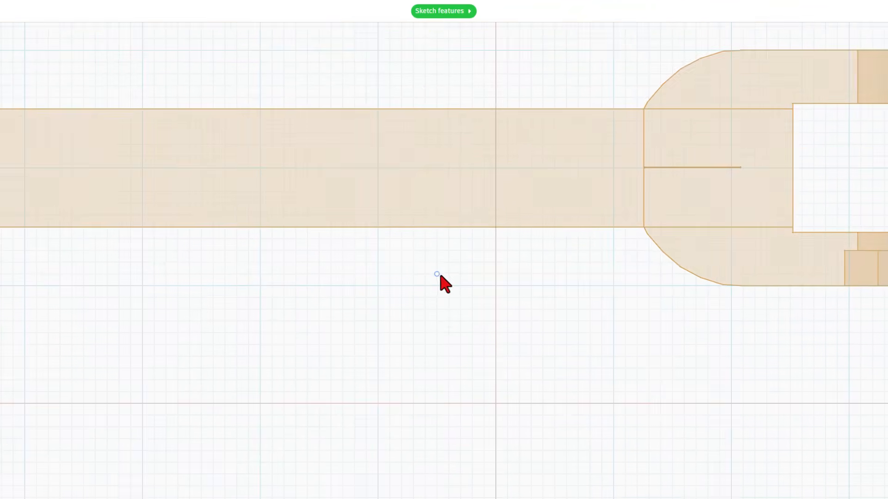
{"action": "left_click", "coordinate": [495, 226]}
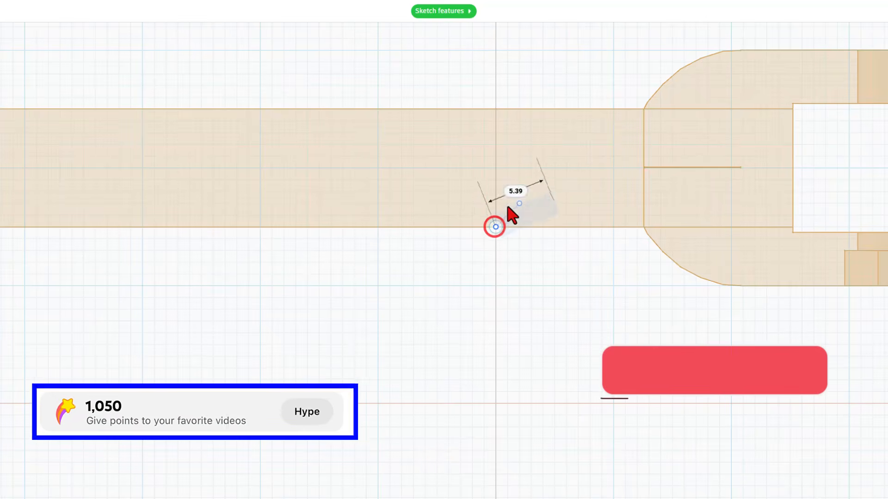
{"action": "left_click", "coordinate": [496, 109]}
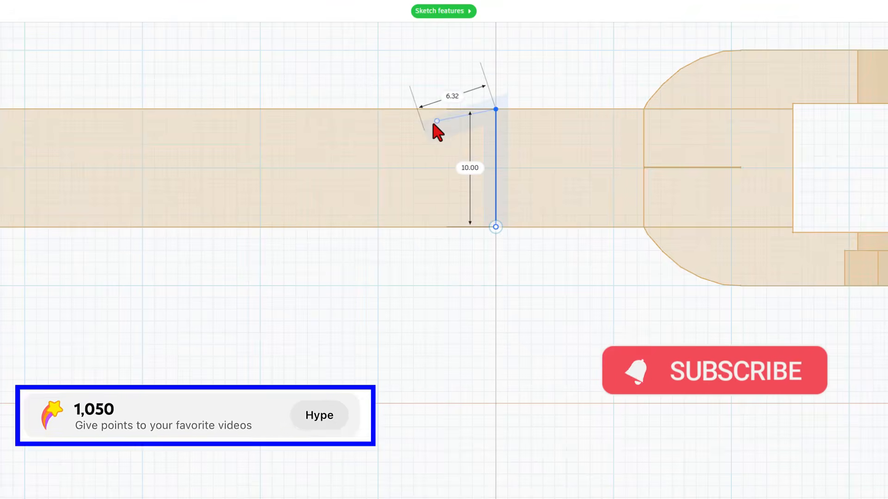
{"action": "left_click", "coordinate": [425, 109]}
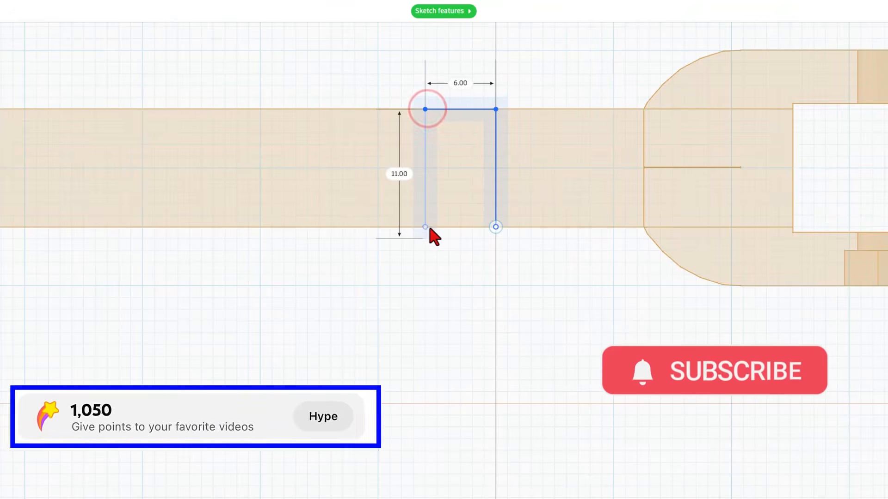
{"action": "left_click", "coordinate": [425, 226]}
{"action": "left_click", "coordinate": [495, 227]}
{"action": "scroll", "coordinate": [476, 201], "scroll_direction": "down", "scroll_amount": 2}
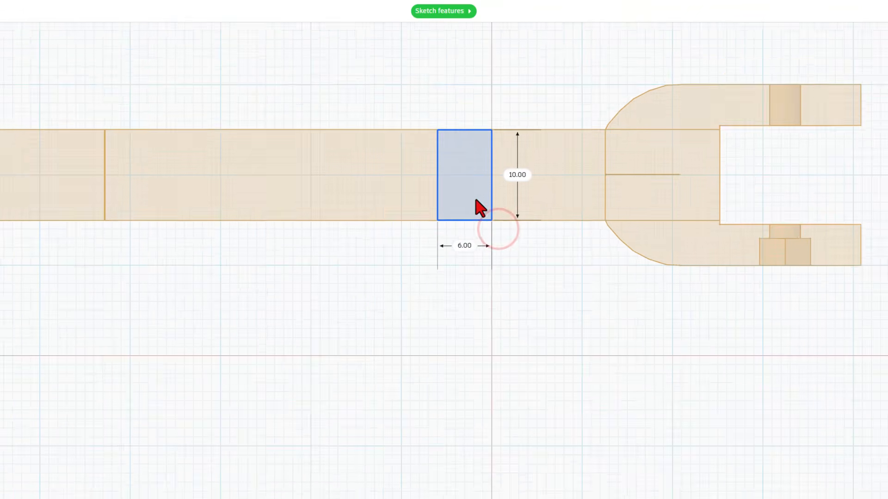
Sketch a closed 1 by 20 mm rectangle across the full width of the arm's fork, near the fork's base.
{"action": "scroll", "coordinate": [479, 208], "scroll_direction": "down", "scroll_amount": 1}
{"action": "key", "text": "p"}
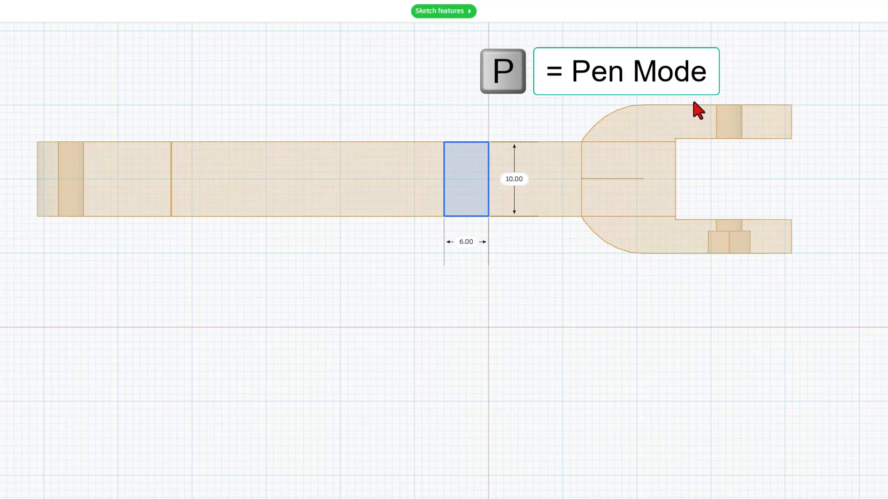
{"action": "left_click", "coordinate": [563, 297]}
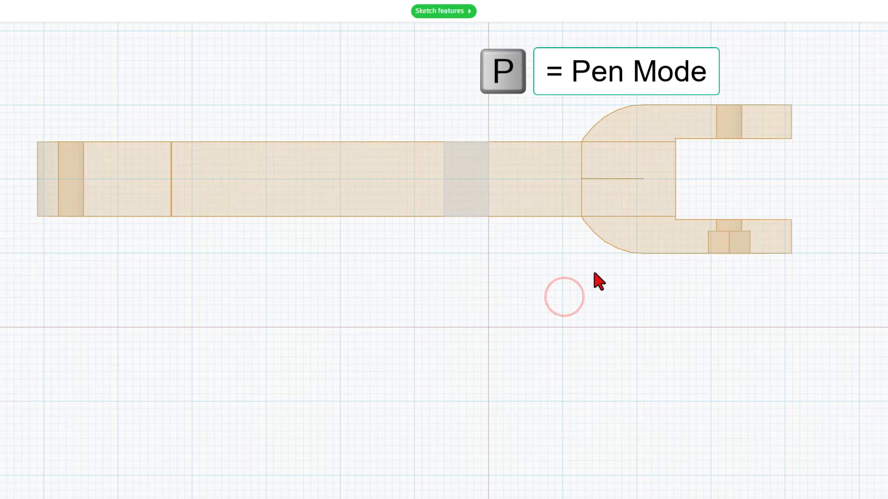
{"action": "left_click", "coordinate": [666, 105]}
{"action": "left_click", "coordinate": [666, 253]}
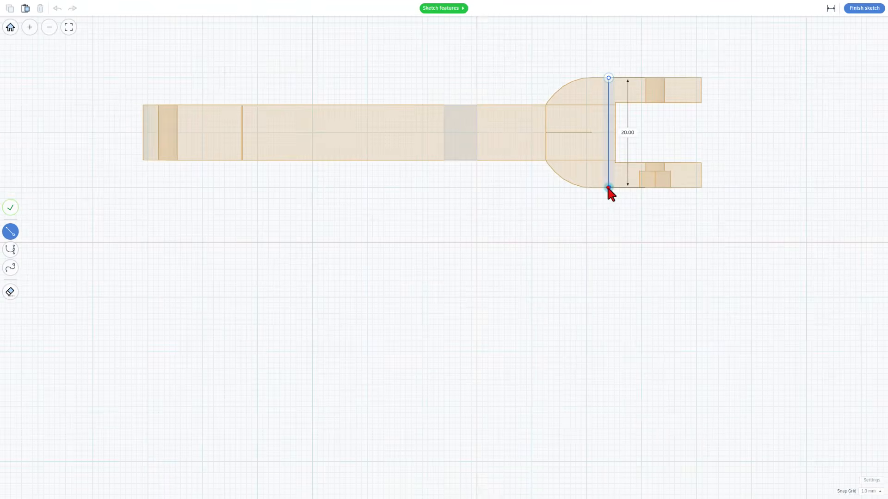
{"action": "left_click", "coordinate": [603, 187]}
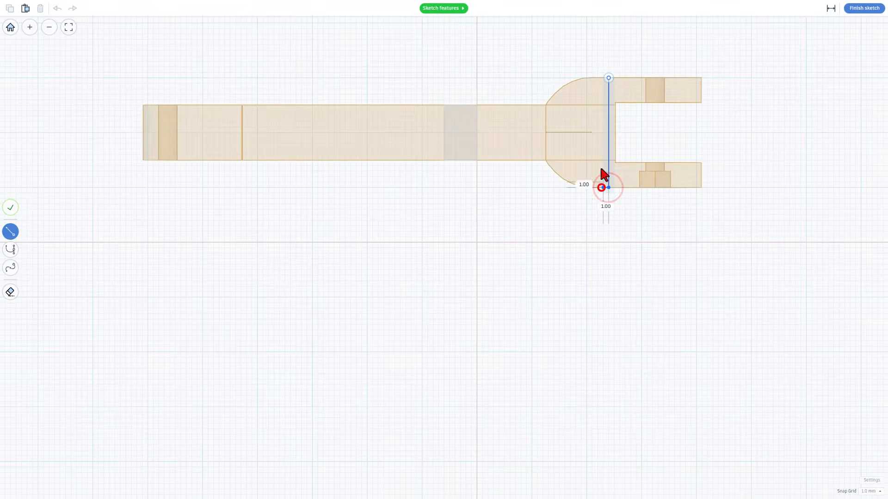
{"action": "left_click", "coordinate": [603, 77]}
{"action": "left_click", "coordinate": [609, 78]}
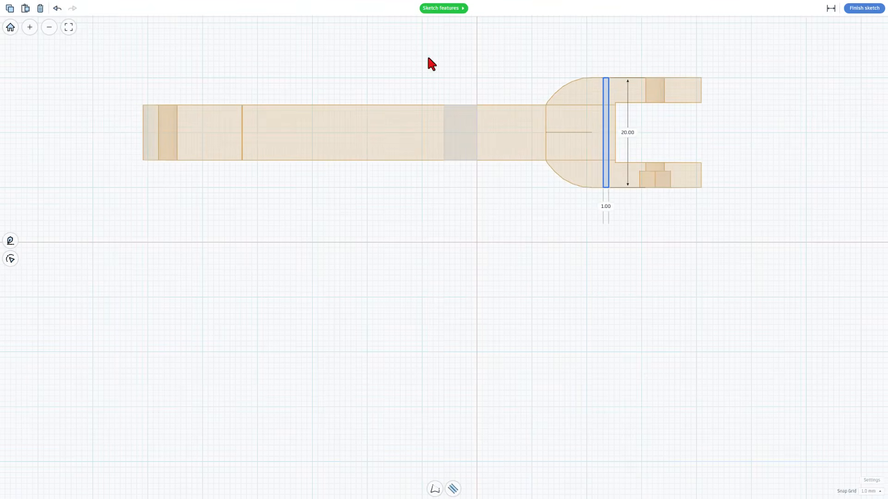
Delete all the sketched rectangles and finish the sketch.
{"action": "left_click_drag", "start_coordinate": [410, 53], "coordinate": [759, 280]}
{"action": "key", "text": "Delete"}
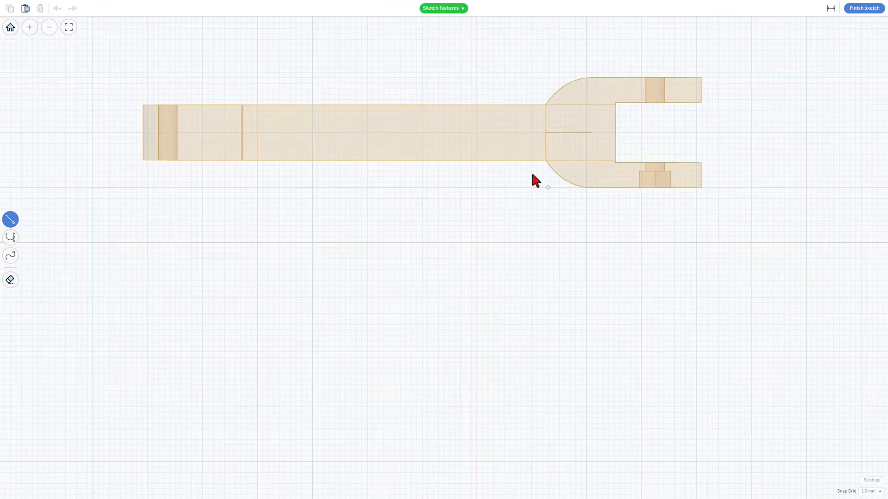
{"action": "left_click", "coordinate": [861, 9]}
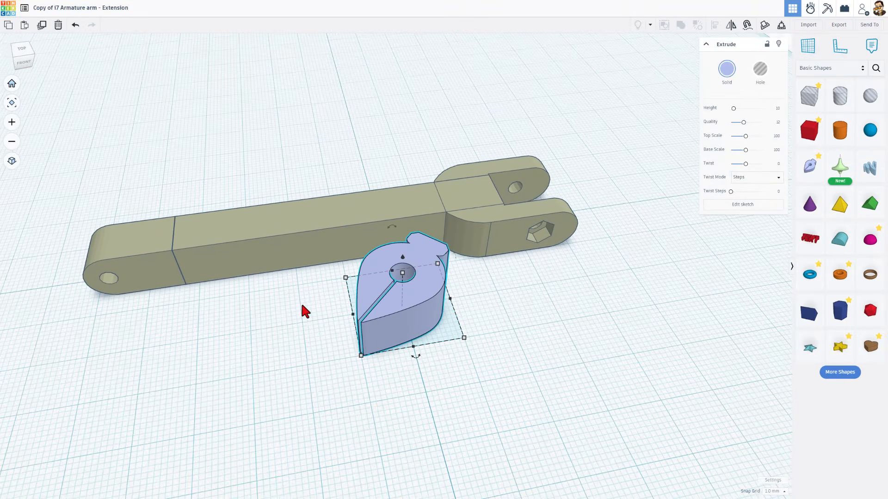
Add one note on the workplane in front of the arm's shaft and another at the fork reading 20.
{"action": "key", "text": "n"}
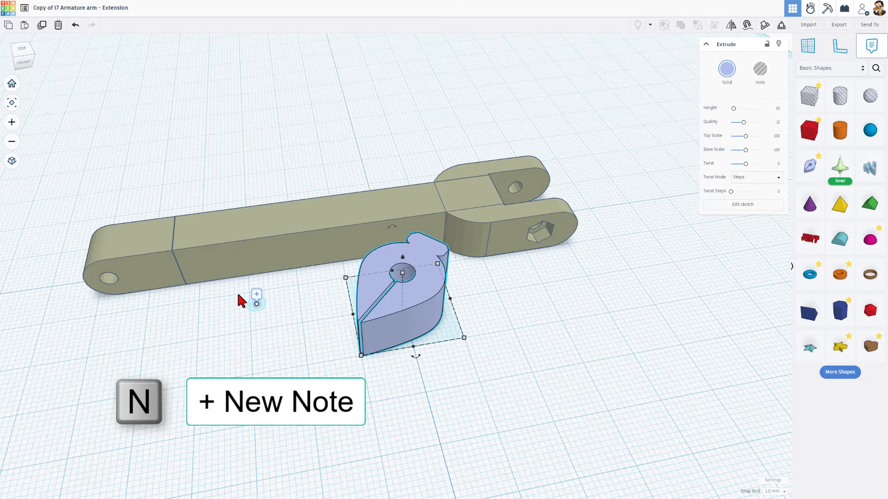
{"action": "left_click", "coordinate": [246, 310]}
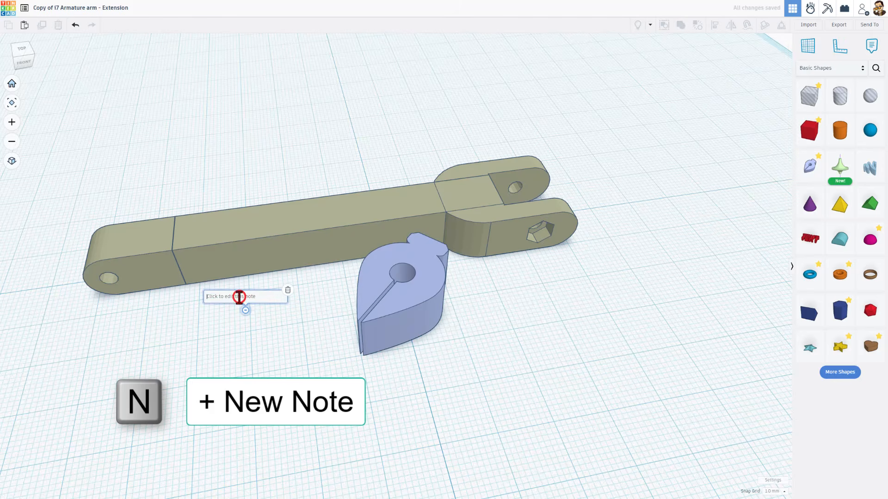
{"action": "left_click", "coordinate": [239, 297]}
{"action": "left_click", "coordinate": [693, 309]}
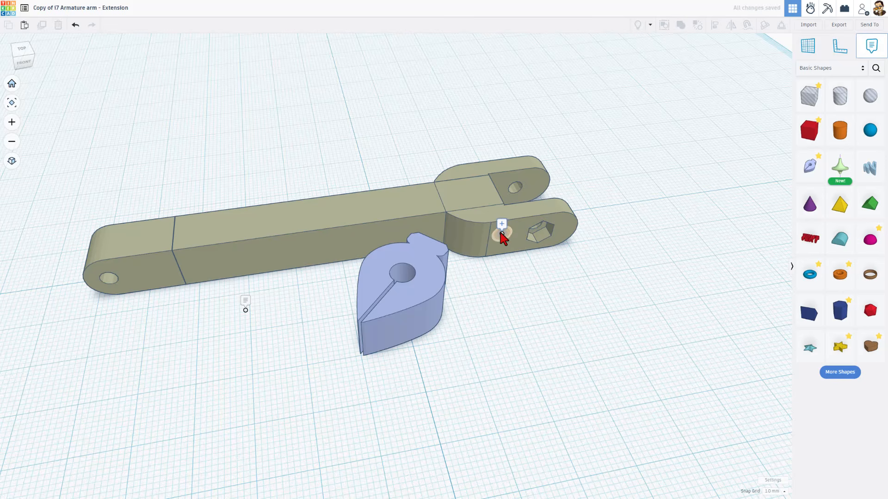
{"action": "left_click", "coordinate": [500, 219]}
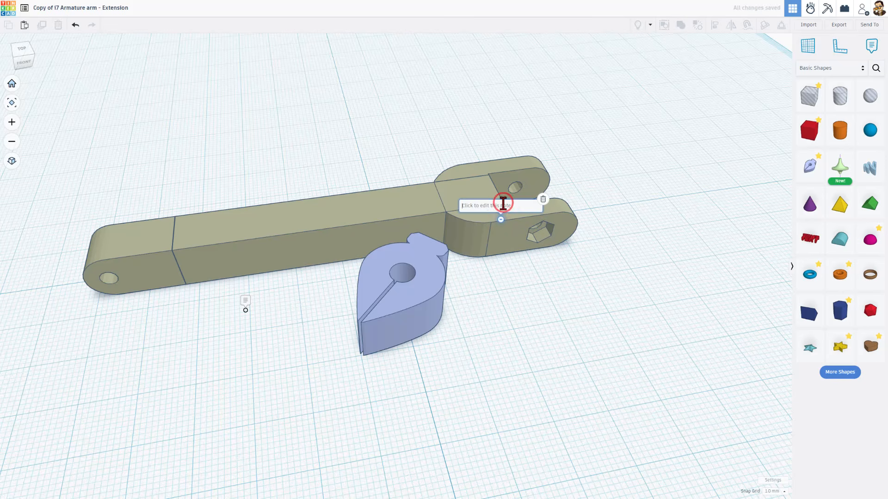
{"action": "type", "text": "20"}
{"action": "left_click", "coordinate": [526, 289]}
Ungroup the rear arm and its red section so the red shaft box and the fork are separate.
{"action": "right_click_drag", "start_coordinate": [598, 337], "coordinate": [558, 346]}
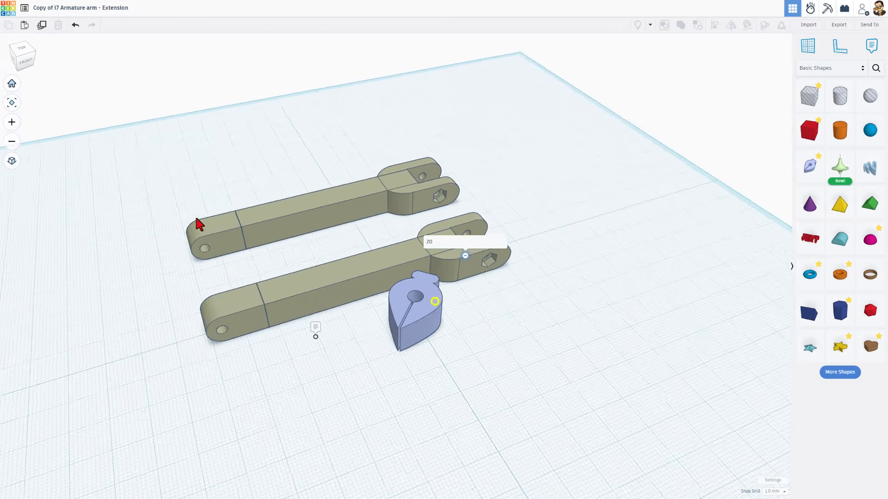
{"action": "right_click_drag", "start_coordinate": [195, 215], "coordinate": [143, 221]}
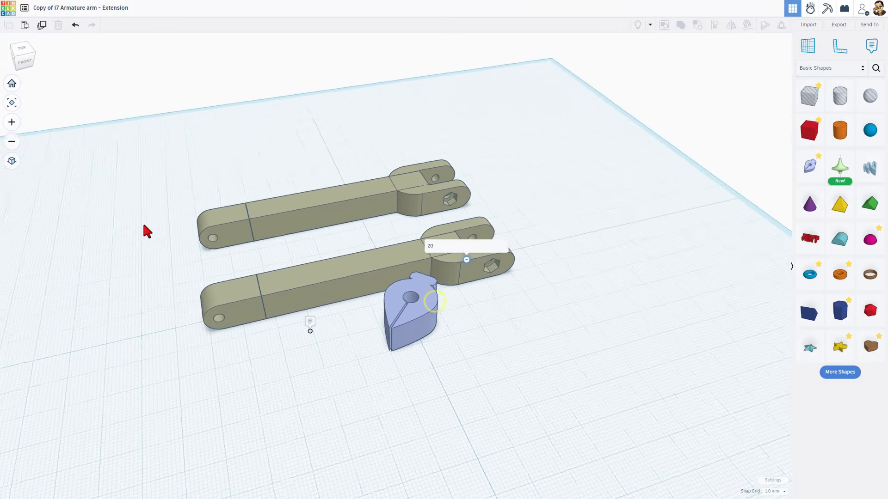
{"action": "left_click", "coordinate": [331, 207]}
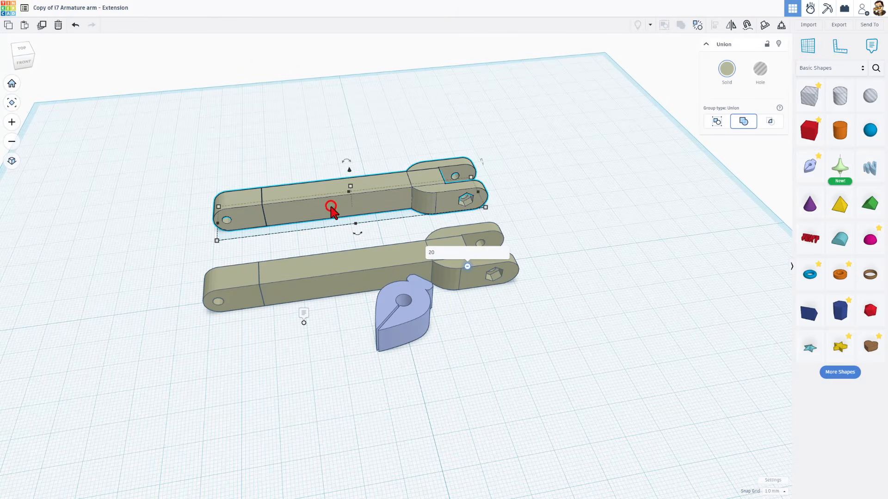
{"action": "left_click", "coordinate": [697, 27]}
{"action": "left_click", "coordinate": [365, 157]}
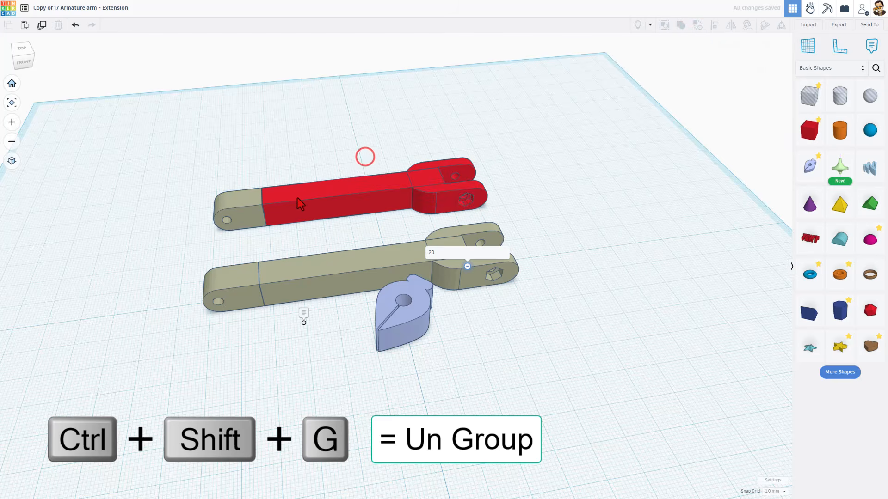
{"action": "left_click", "coordinate": [297, 199]}
{"action": "left_click", "coordinate": [696, 26]}
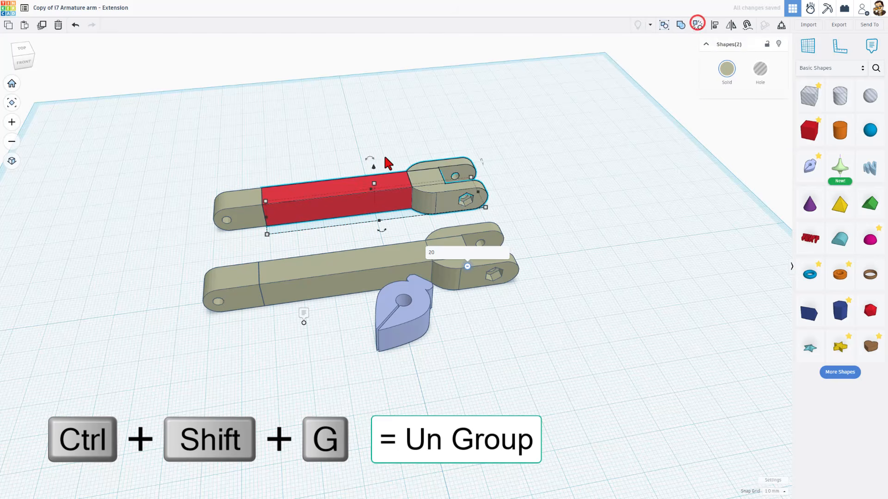
Ungroup the rear arm's rounded end piece down to the imported shape and its hole boxes.
{"action": "left_click", "coordinate": [696, 25]}
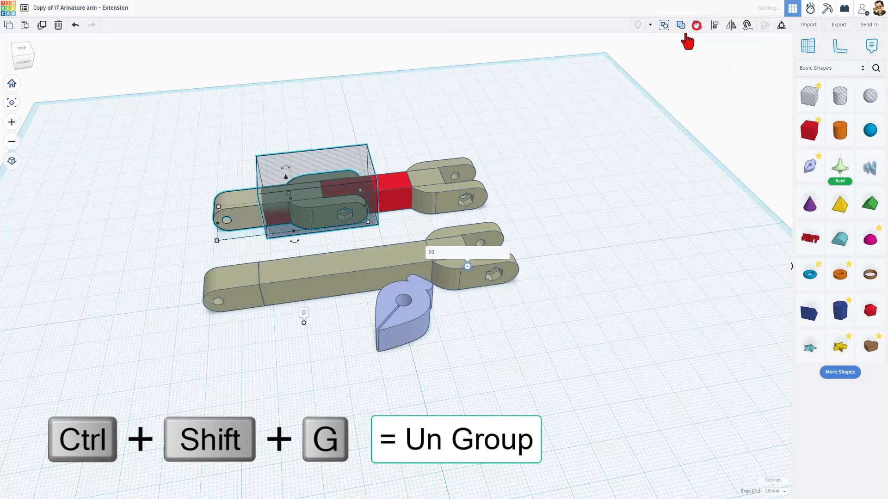
{"action": "left_click", "coordinate": [407, 127]}
{"action": "left_click_drag", "start_coordinate": [207, 240], "coordinate": [233, 209]}
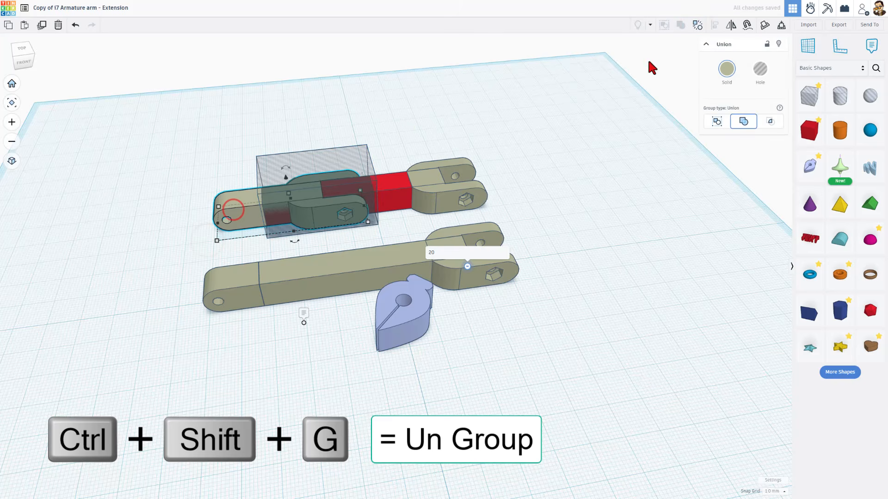
{"action": "left_click", "coordinate": [694, 25]}
Move the imported two-arm shape out of the hole boxes to a free area at the back of the workplane.
{"action": "right_click_drag", "start_coordinate": [228, 213], "coordinate": [225, 288]}
{"action": "left_click", "coordinate": [224, 287]}
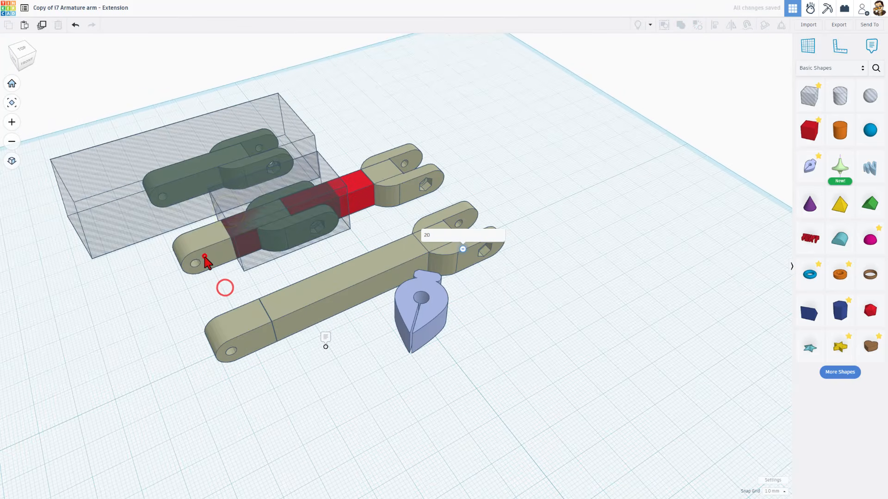
{"action": "left_click_drag", "start_coordinate": [203, 256], "coordinate": [483, 145]}
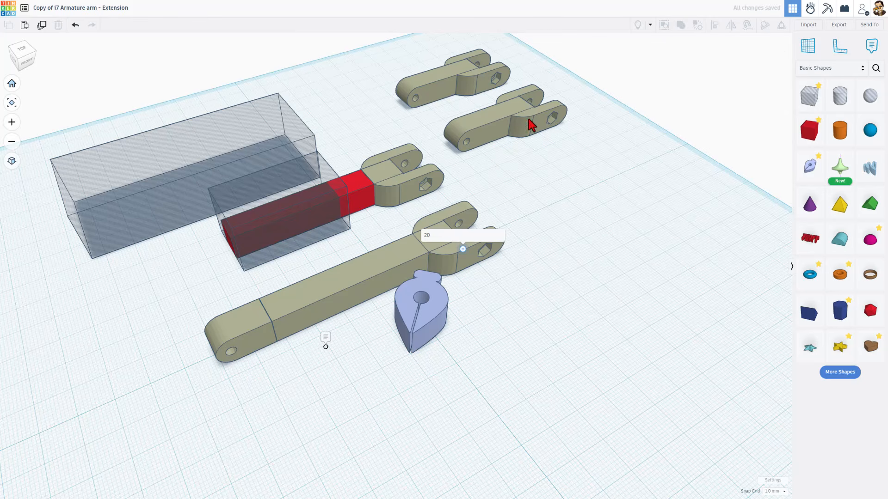
{"action": "right_click_drag", "start_coordinate": [532, 124], "coordinate": [489, 111]}
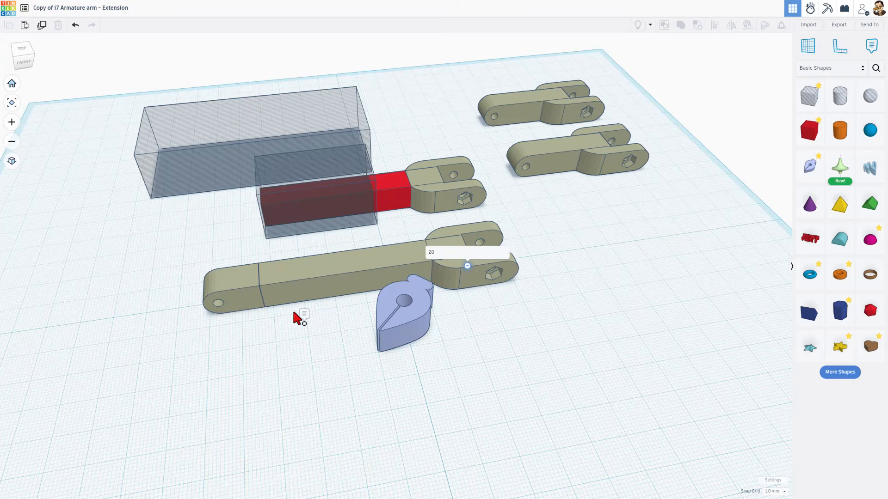
{"action": "right_click_drag", "start_coordinate": [301, 372], "coordinate": [322, 379]}
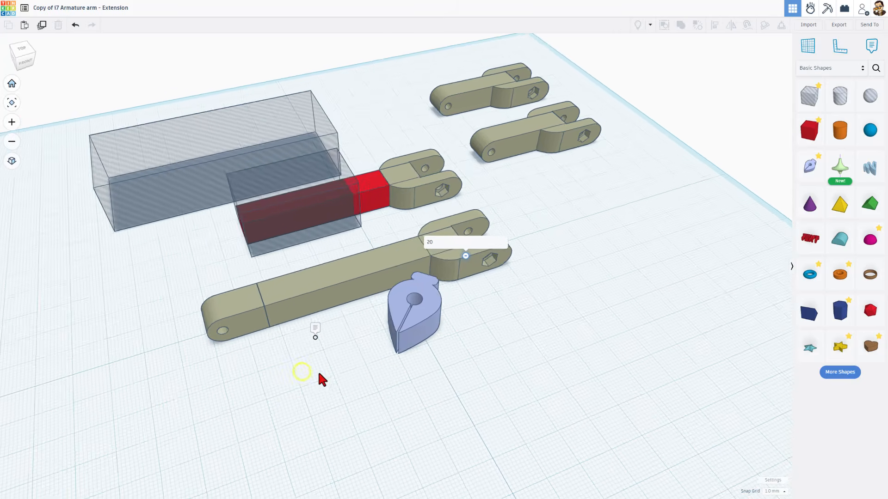
Inspect the imported two-arm shape and the red shaft box, and move the large hole box away from the smaller one.
{"action": "left_click", "coordinate": [573, 133]}
{"action": "right_click_drag", "start_coordinate": [561, 226], "coordinate": [594, 187]}
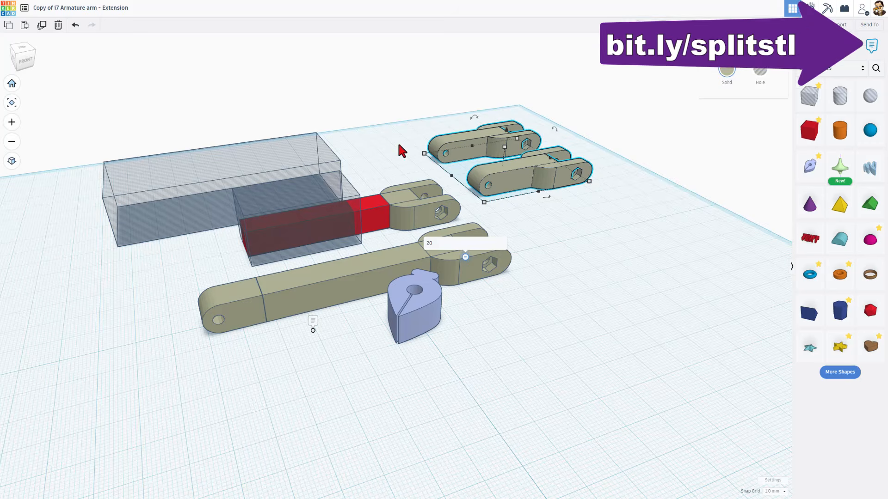
{"action": "right_click_drag", "start_coordinate": [399, 144], "coordinate": [402, 143]}
{"action": "left_click", "coordinate": [510, 191]}
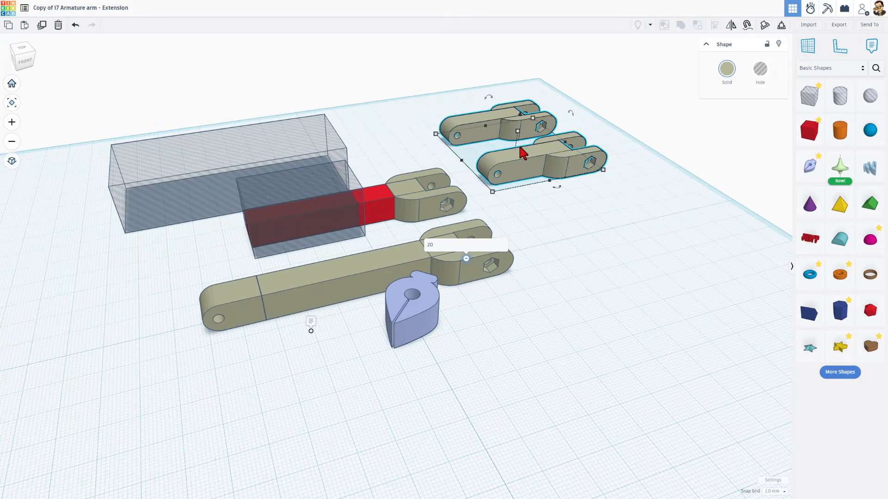
{"action": "left_click", "coordinate": [439, 115]}
{"action": "left_click_drag", "start_coordinate": [327, 154], "coordinate": [288, 143]}
{"action": "right_click_drag", "start_coordinate": [502, 179], "coordinate": [585, 192]}
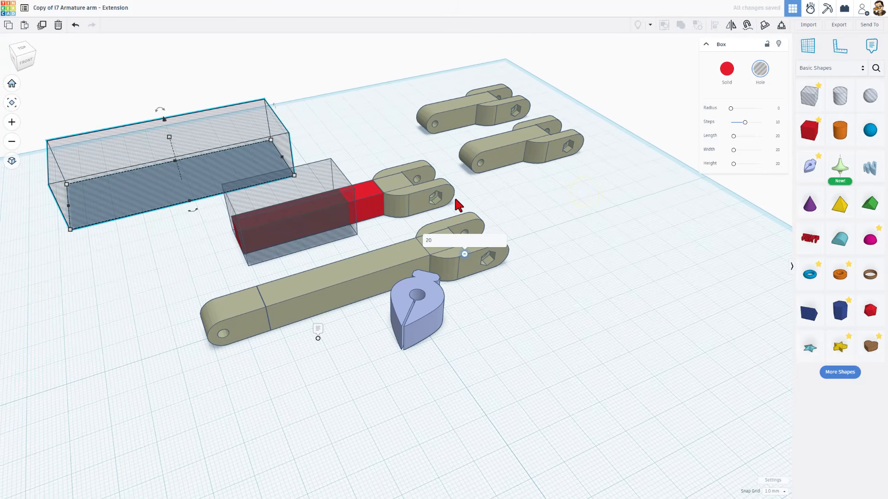
{"action": "left_click", "coordinate": [372, 203]}
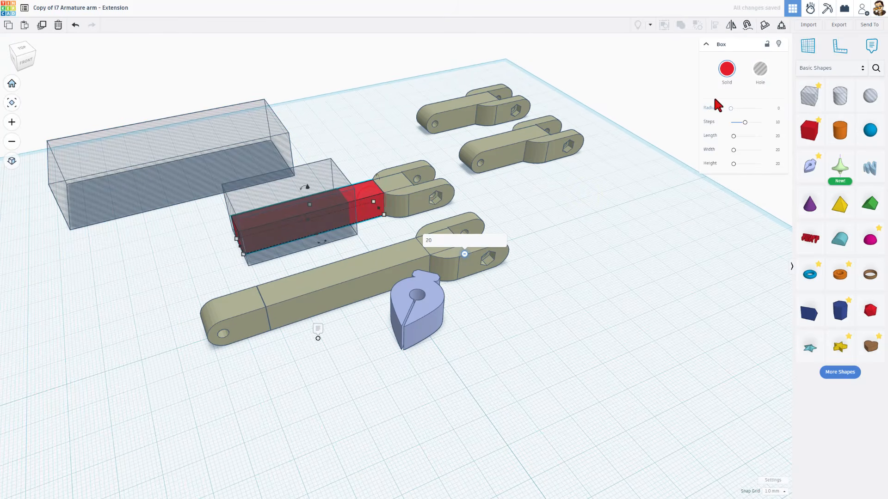
{"action": "left_click", "coordinate": [390, 259]}
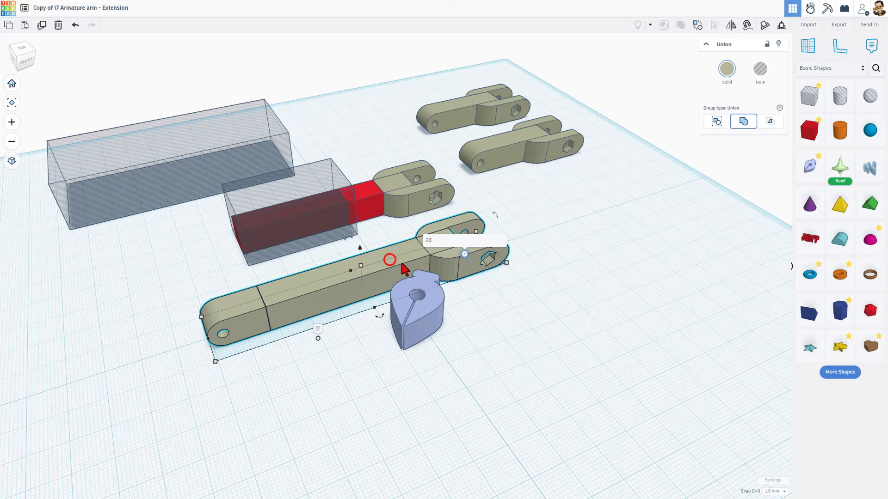
Edit the Sketch shape by drawing a closed 62 by 10 mm rectangle along the front arm's shaft, and finish the sketch.
{"action": "double_click", "coordinate": [425, 307]}
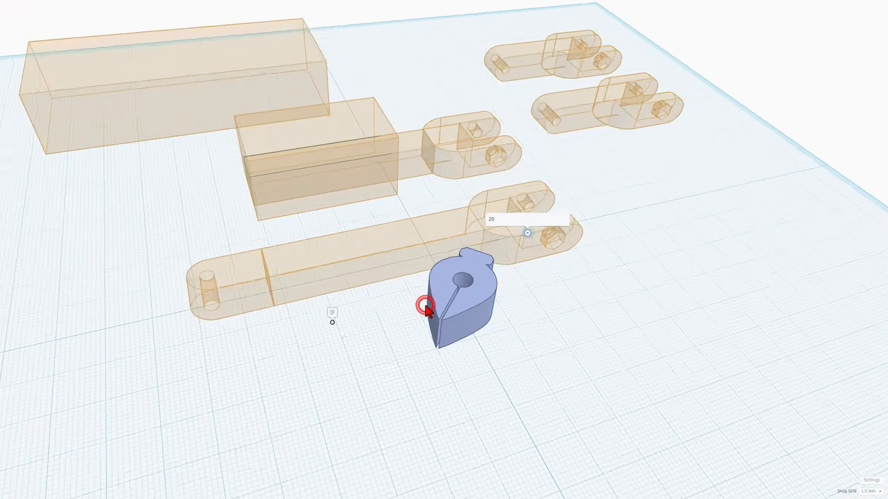
{"action": "scroll", "coordinate": [467, 250], "scroll_direction": "down", "scroll_amount": 3}
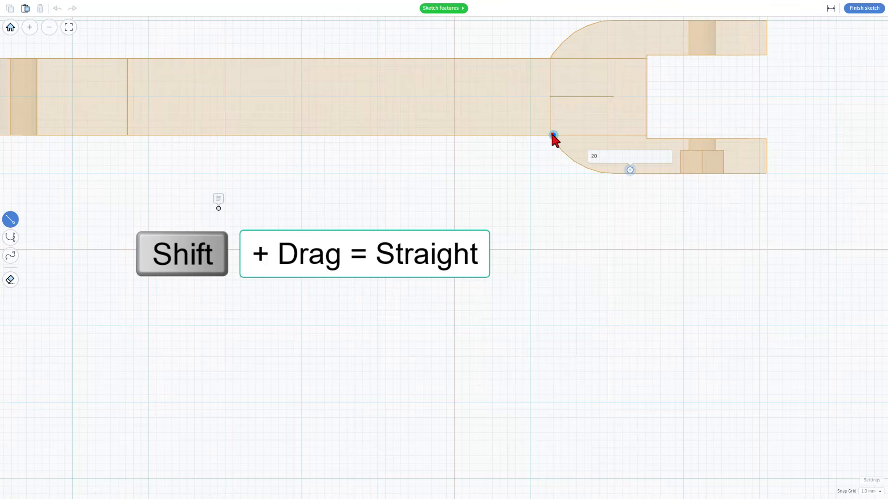
{"action": "mouse_move", "coordinate": [551, 134]}
{"action": "left_mouse_down", "text": "shift"}
{"action": "mouse_move", "coordinate": [72, 132]}
{"action": "mouse_move", "coordinate": [335, 113]}
{"action": "mouse_move", "coordinate": [268, 134]}
{"action": "mouse_move", "coordinate": [77, 131]}
{"action": "left_mouse_up", "text": "shift"}
{"action": "left_click_drag", "start_coordinate": [77, 131], "coordinate": [553, 59]}
{"action": "left_click_drag", "start_coordinate": [553, 59], "coordinate": [553, 135]}
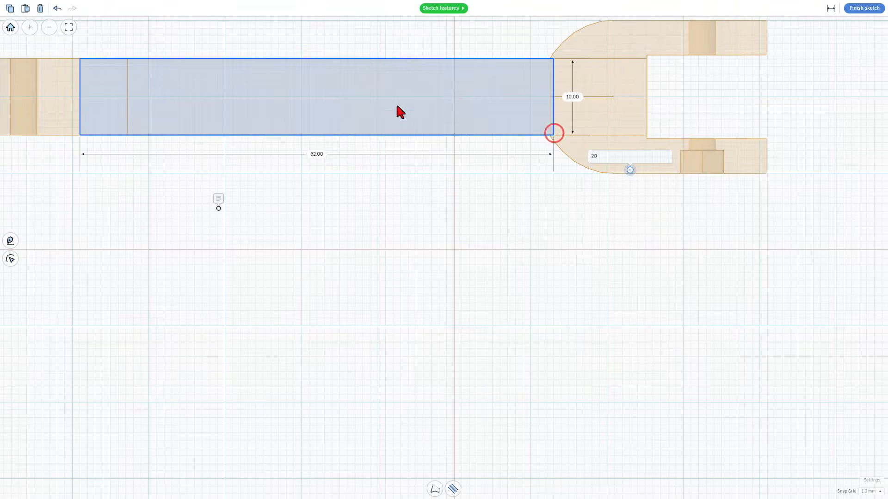
{"action": "left_click", "coordinate": [846, 7]}
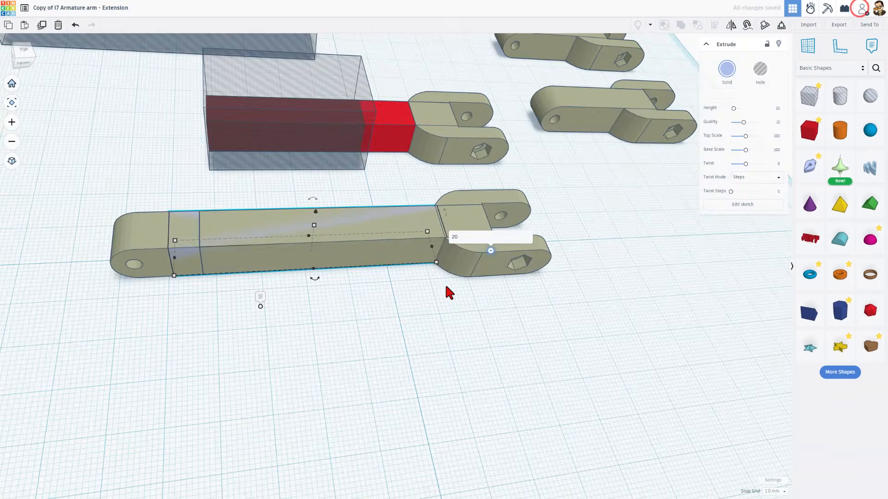